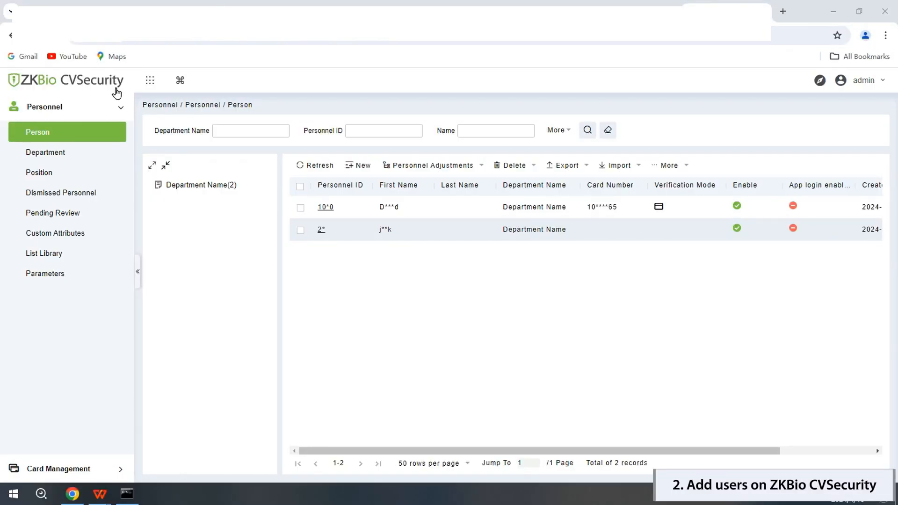
Create a new person record in the Personnel module and enter the personnel ID and first name.
click(150, 81)
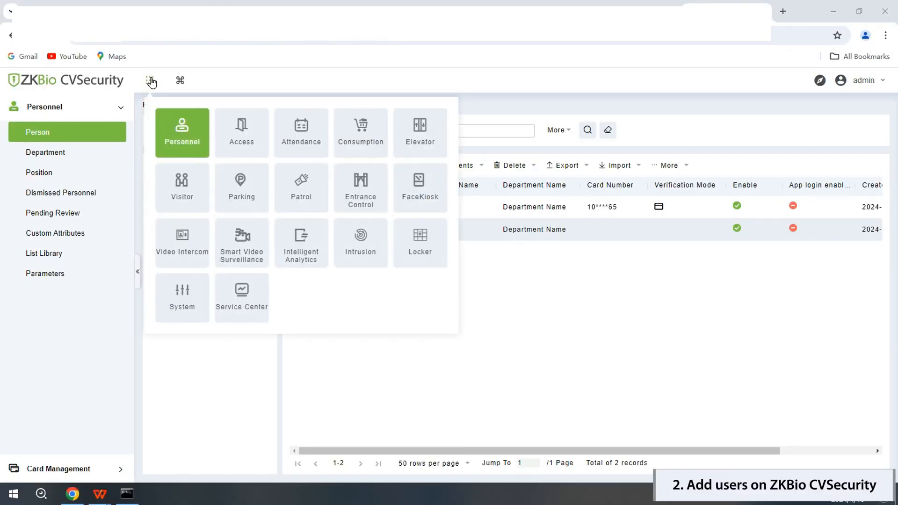
click(179, 138)
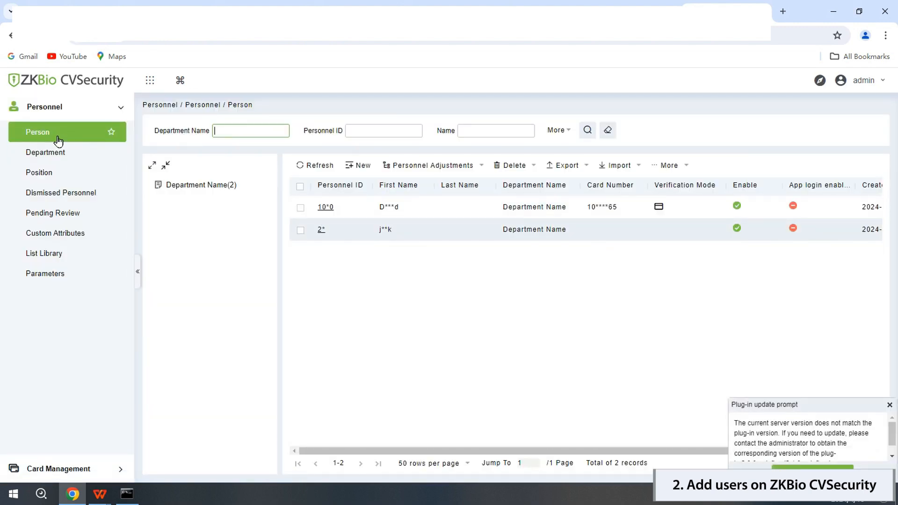
click(359, 165)
click(331, 121)
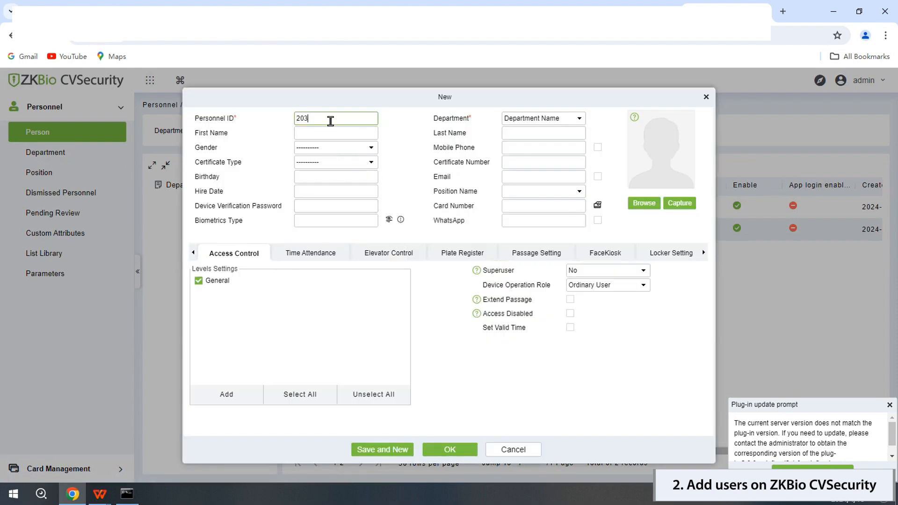
key(BackSpace)
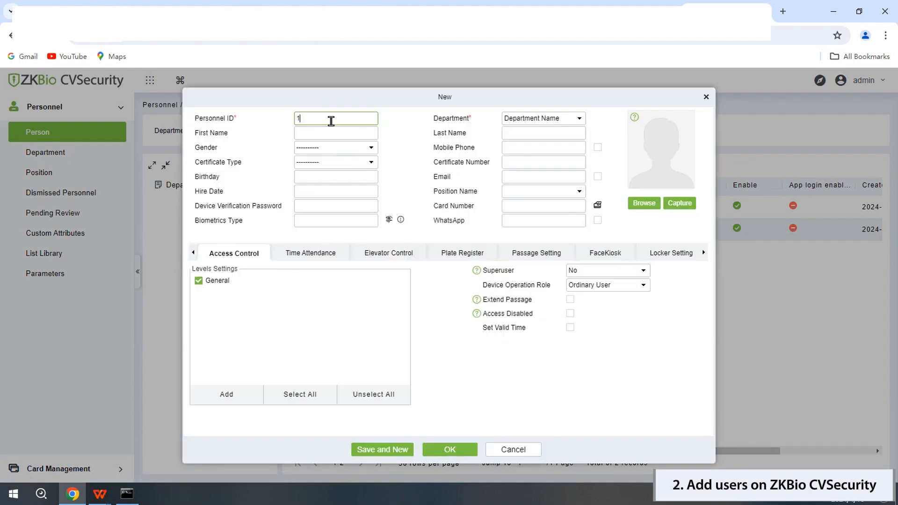
text(11111111)
key(Tab)
key(Tab)
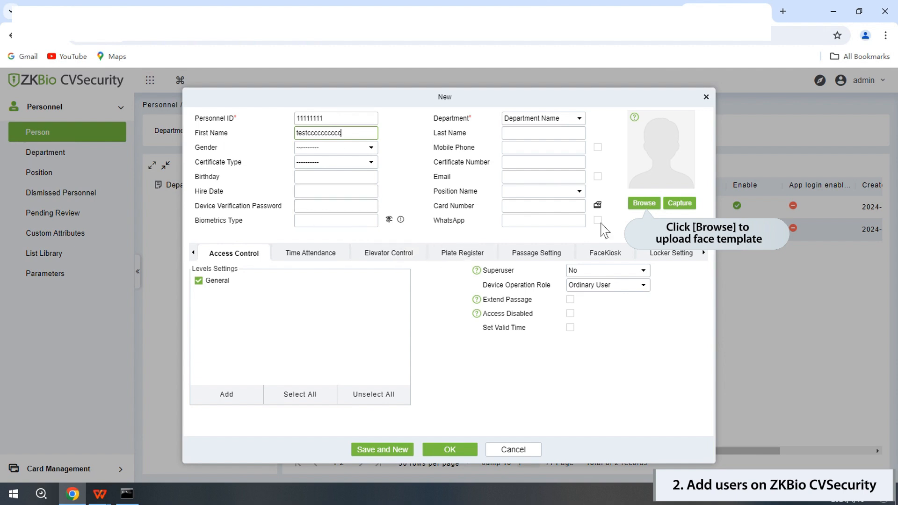
Upload a face photo for the new person, use it to generate the comparison photo, and save the record.
click(651, 205)
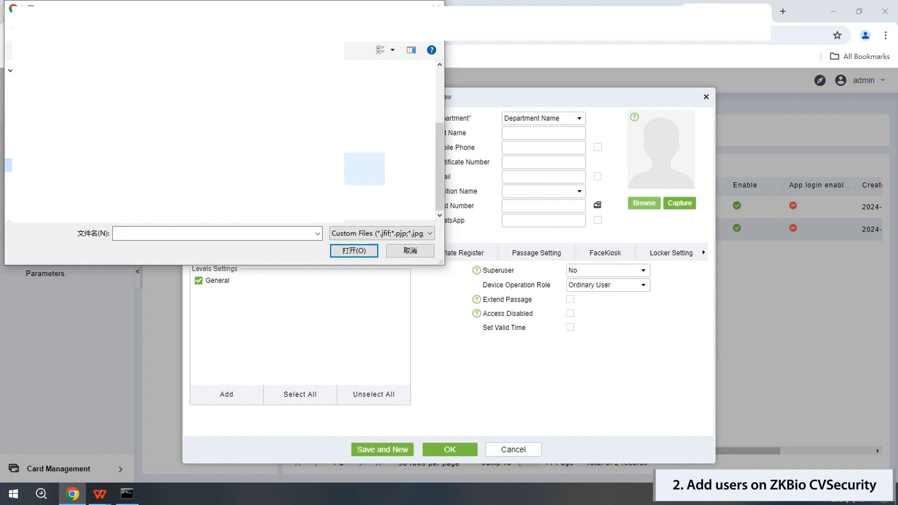
click(362, 171)
click(354, 251)
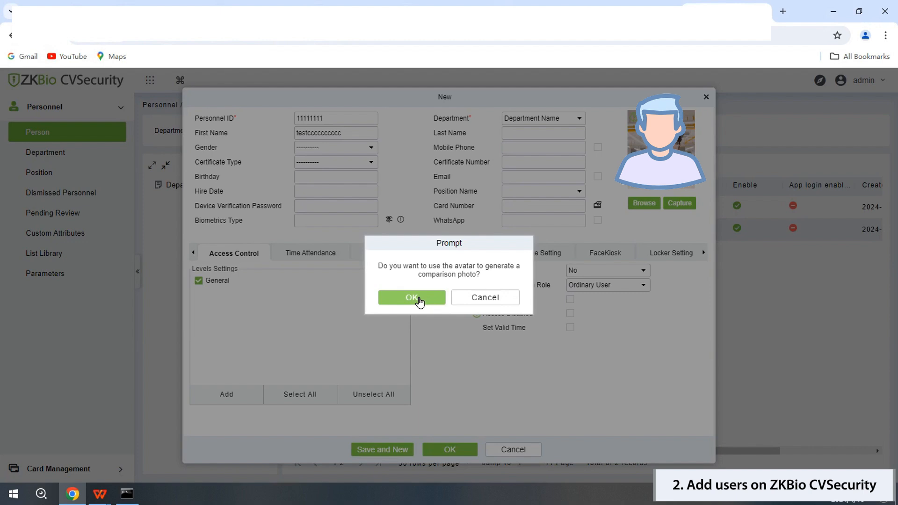
click(414, 302)
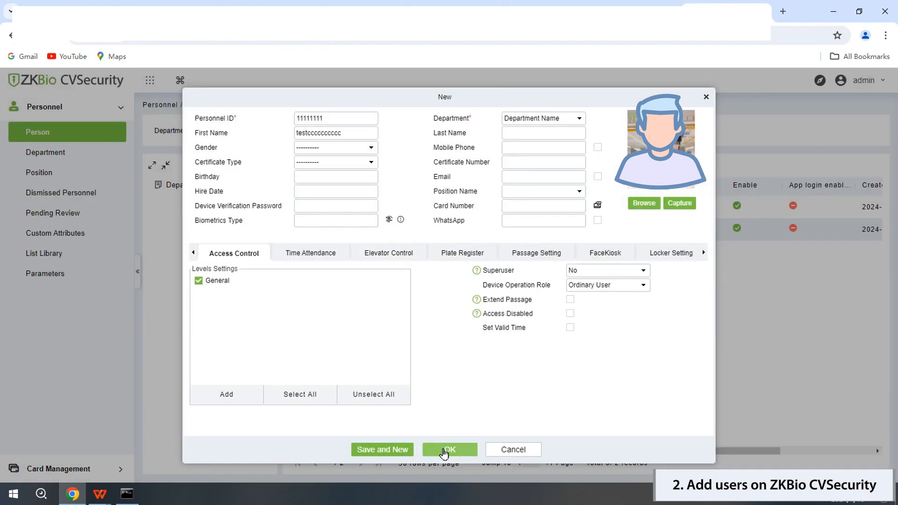
click(445, 451)
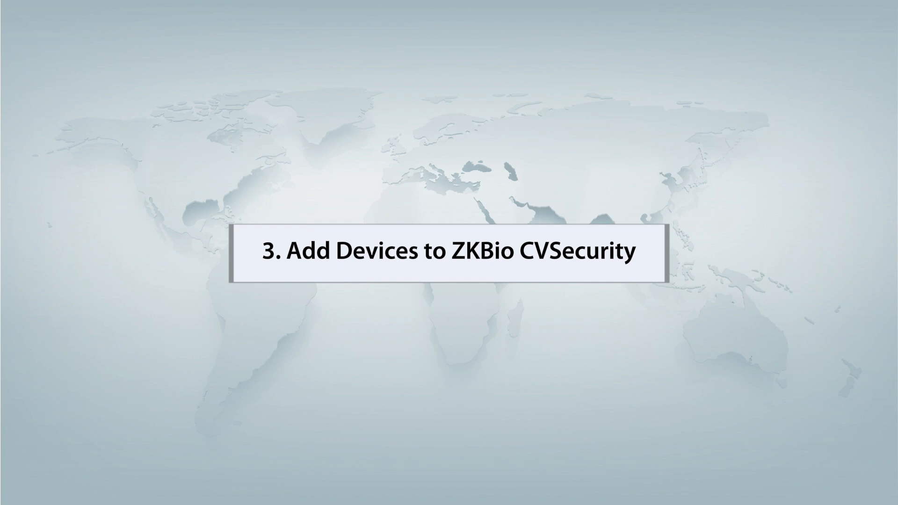
Open the Face Consumer Machine list in the Consumption module and search the network for devices.
click(150, 80)
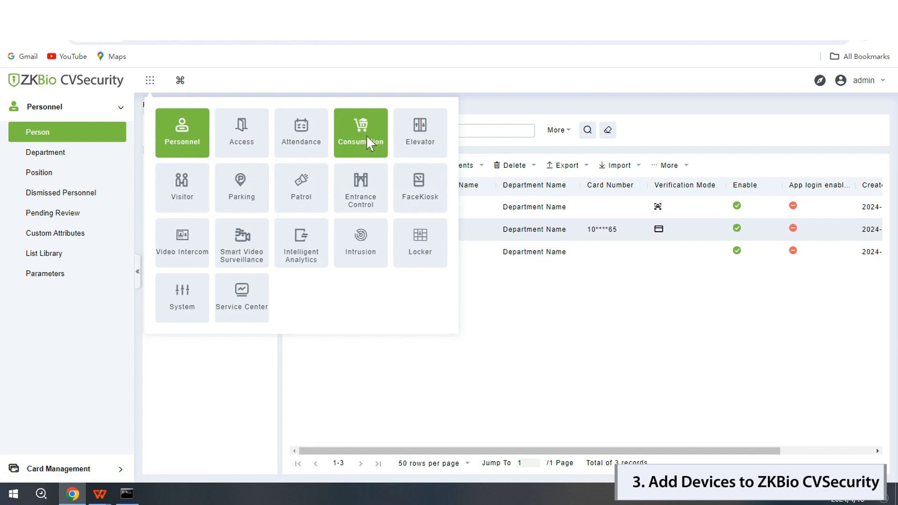
click(368, 137)
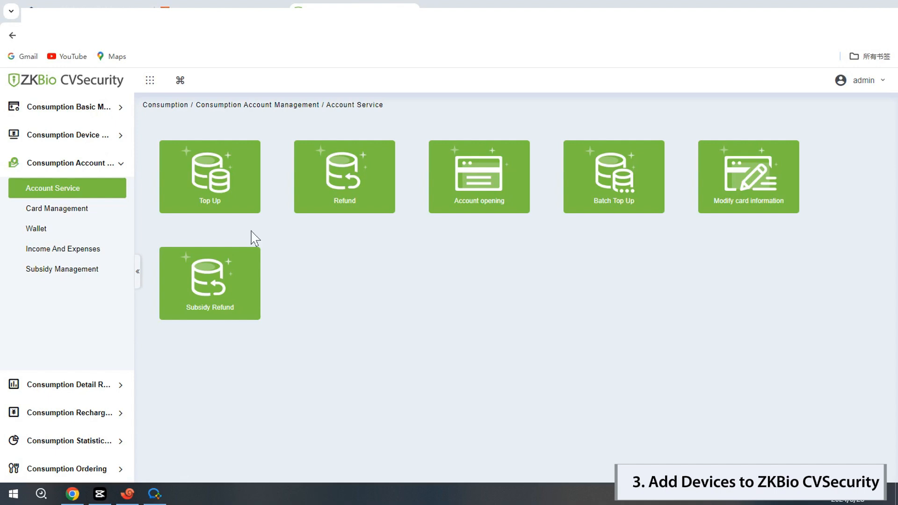
click(78, 137)
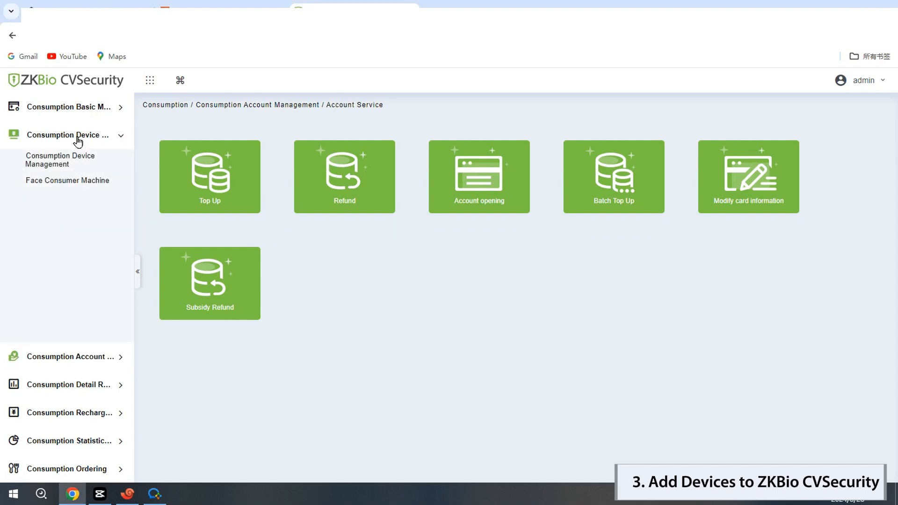
click(78, 181)
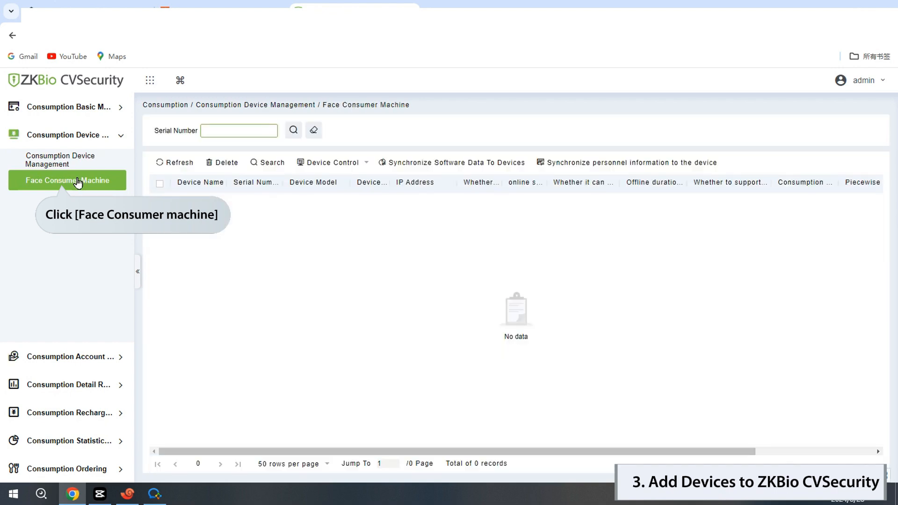
click(276, 165)
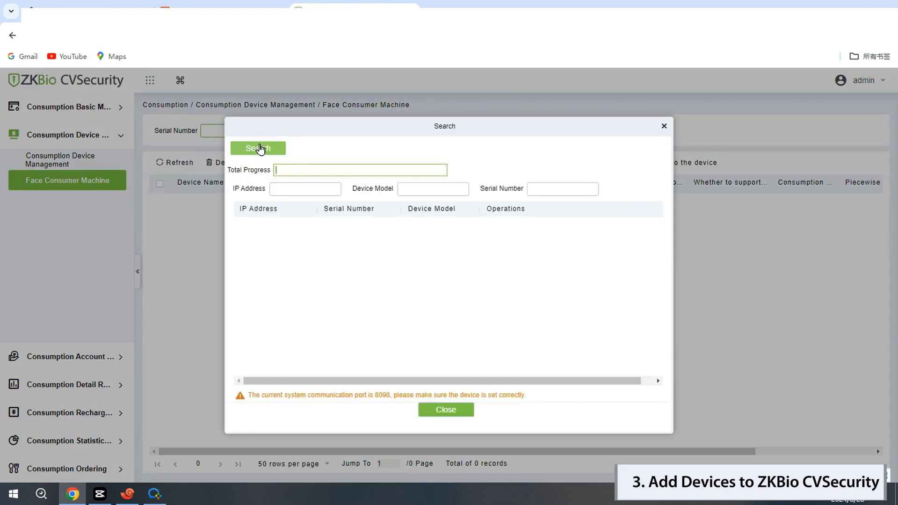
click(260, 149)
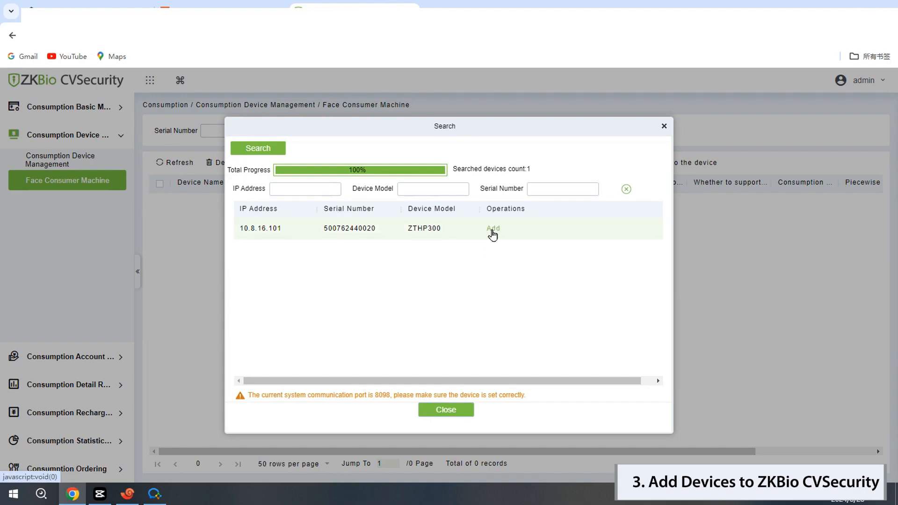
Add the ZTHP300 device in Amount Mode with a cash-only consumption order, and refresh the device list.
click(492, 229)
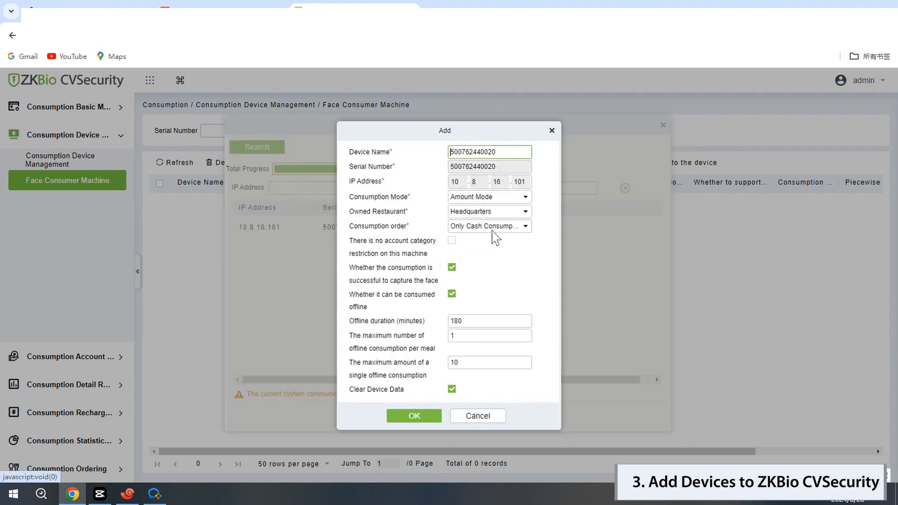
click(490, 199)
click(488, 226)
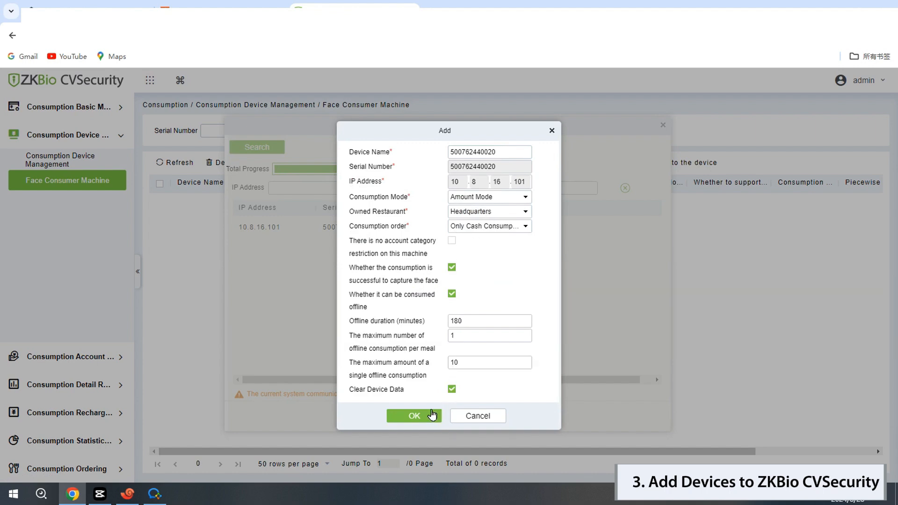
click(414, 416)
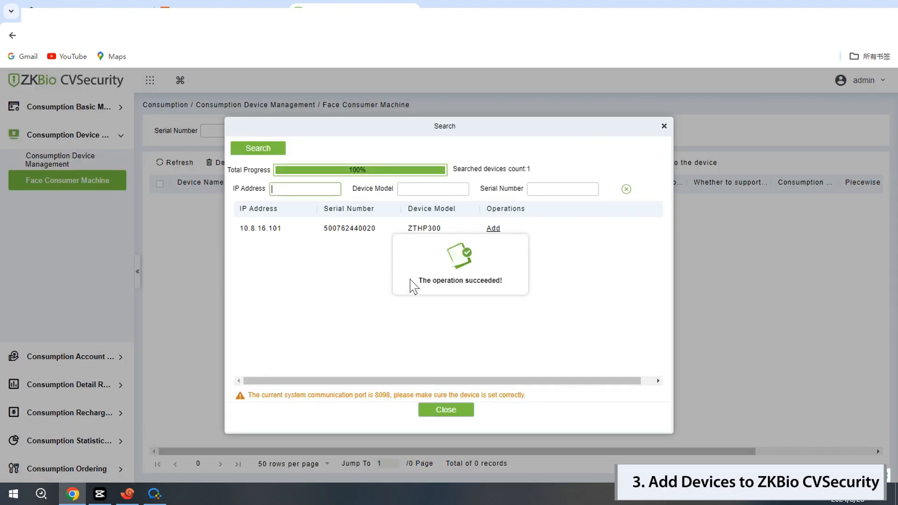
click(445, 410)
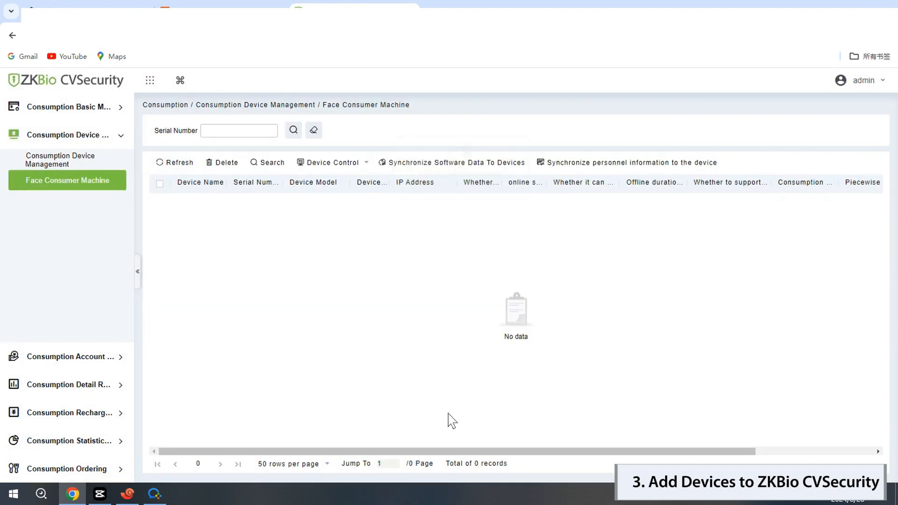
click(178, 170)
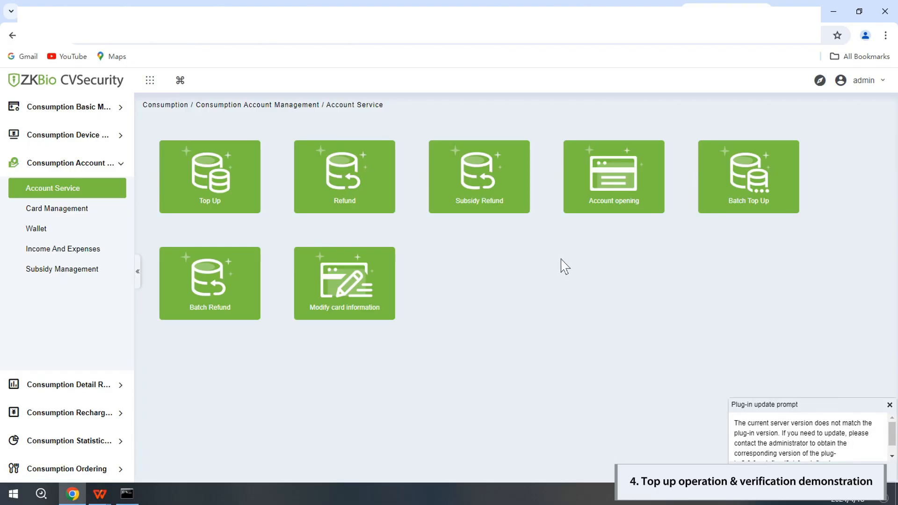
Check the newly added person's card account in Card Management, including the balances and account status.
click(71, 215)
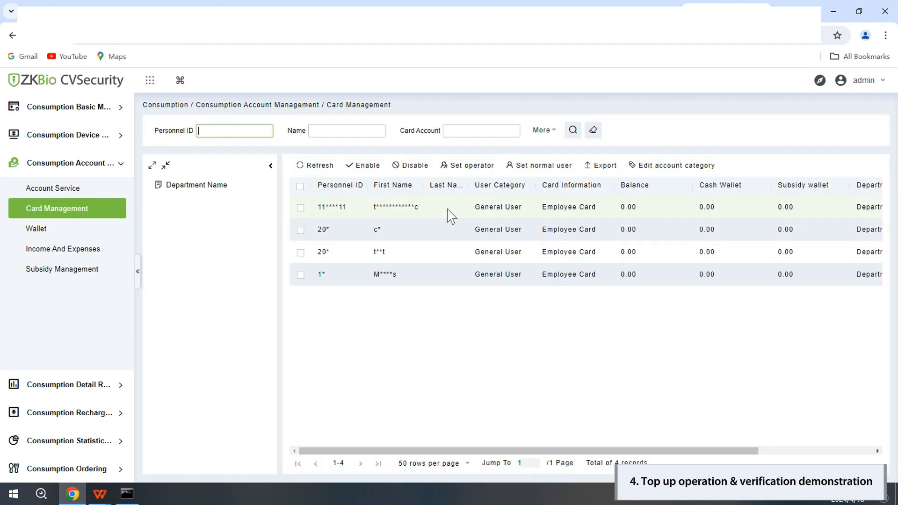
click(301, 207)
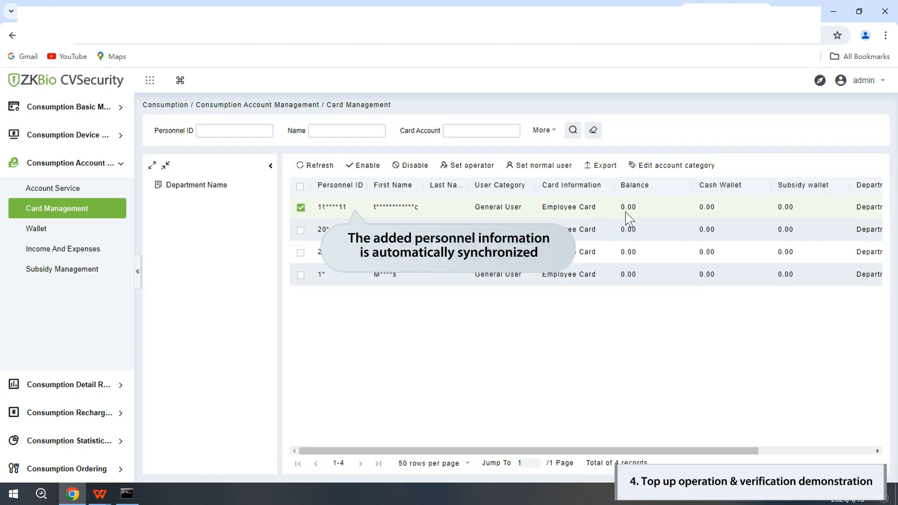
drag(618, 451, 776, 451)
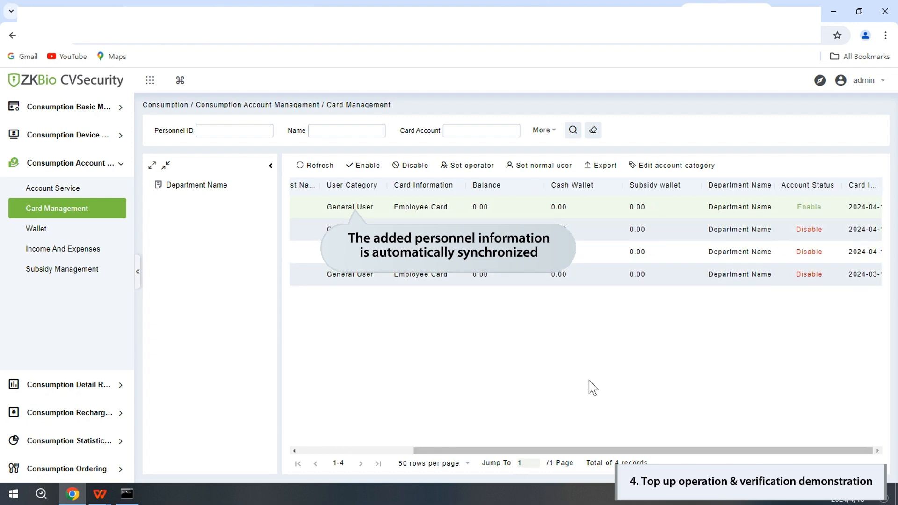
drag(629, 451, 515, 452)
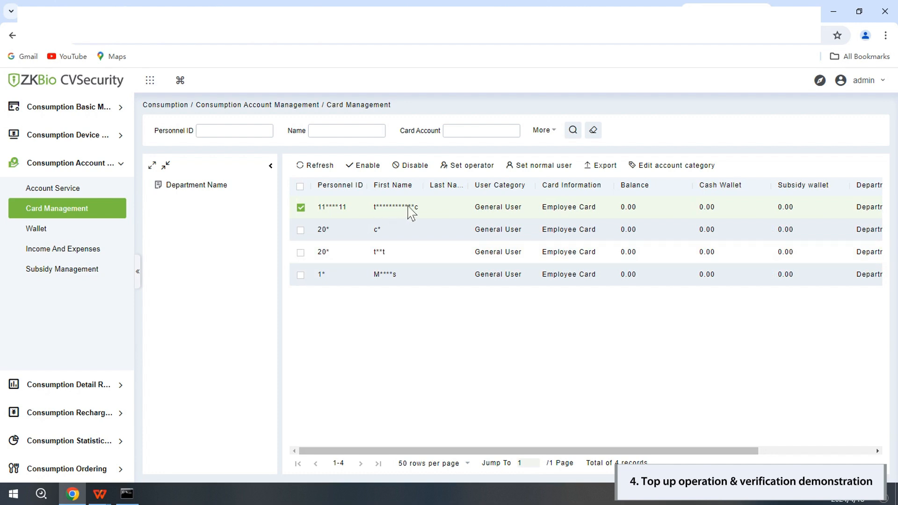
Start a top-up in Account Service and choose the newly added person as its account holder.
click(65, 201)
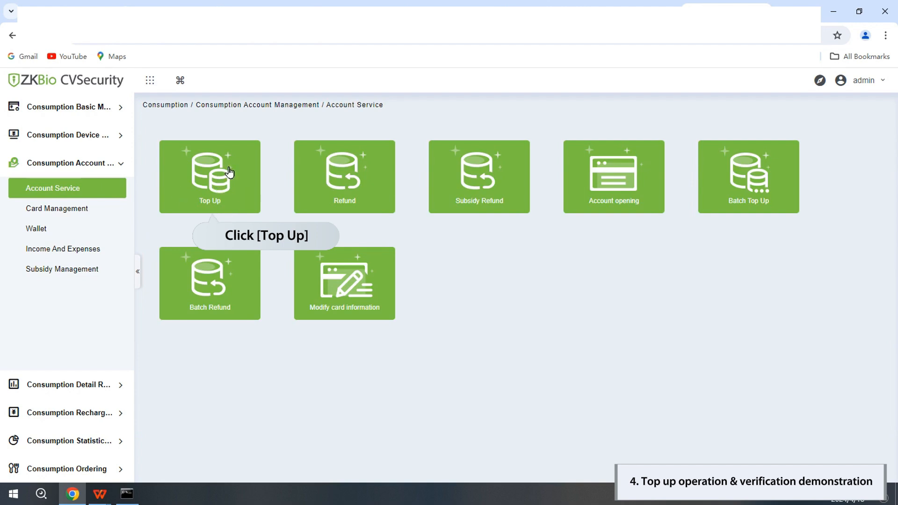
click(220, 187)
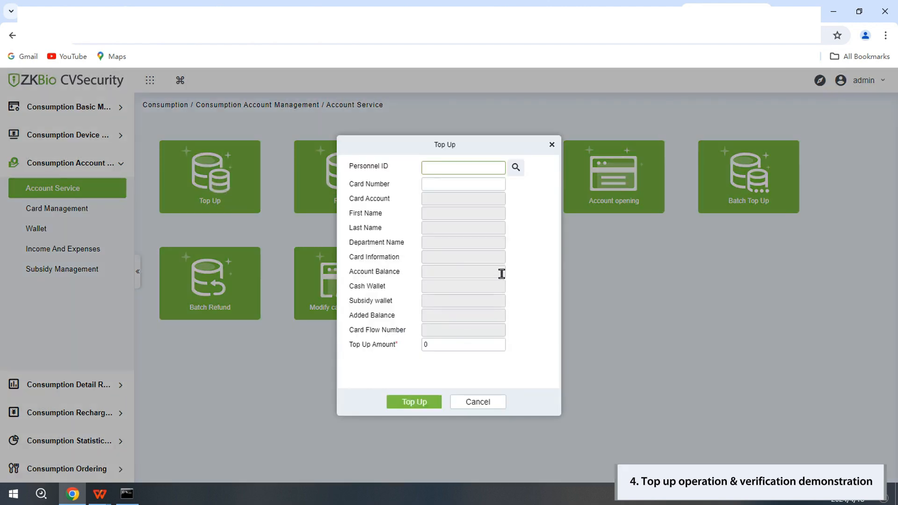
click(521, 169)
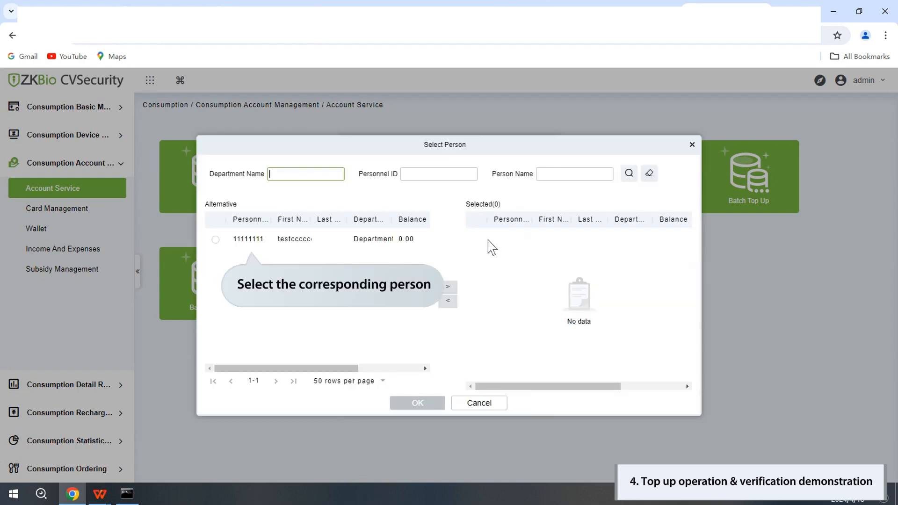
click(216, 239)
click(447, 287)
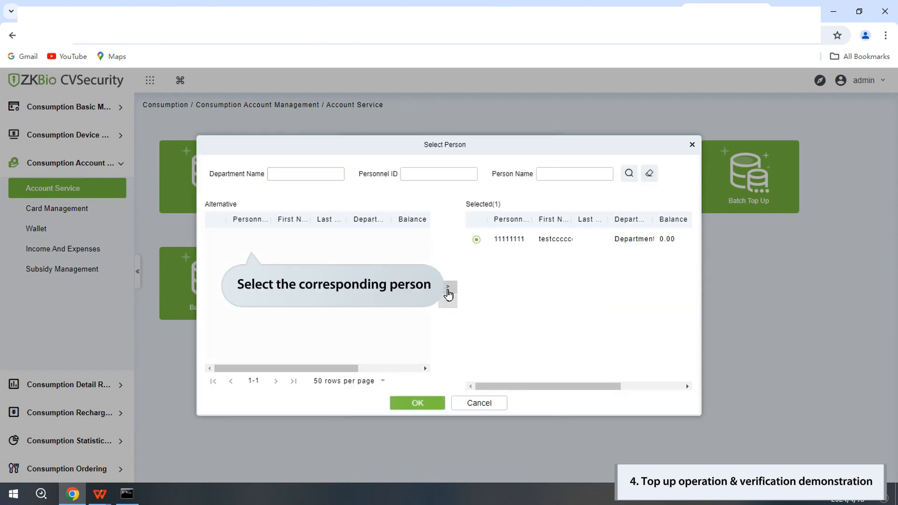
click(433, 404)
Top up the chosen account by 50000 and check its balance in Card Management.
key(BackSpace)
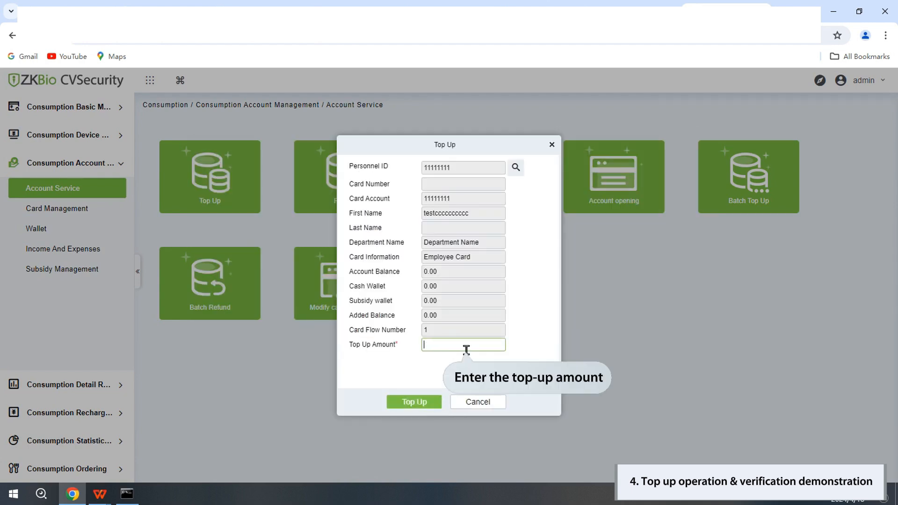
text(50000)
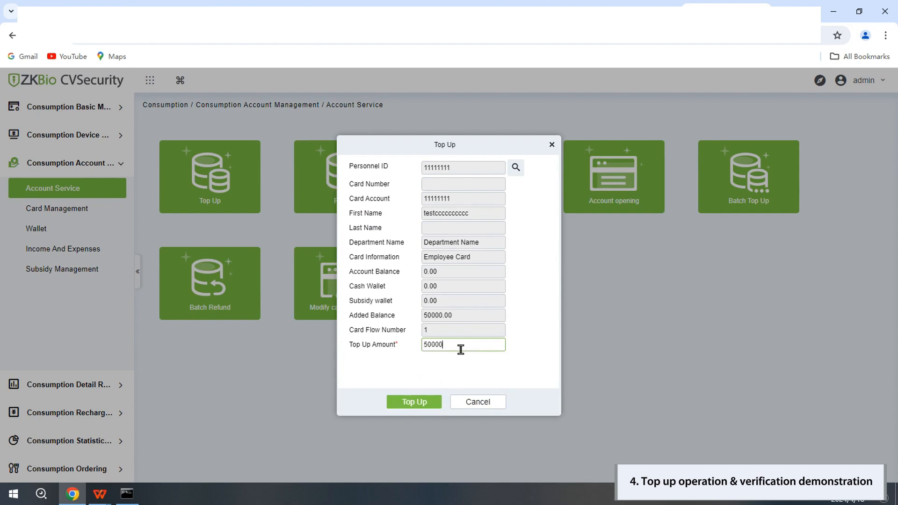
click(425, 405)
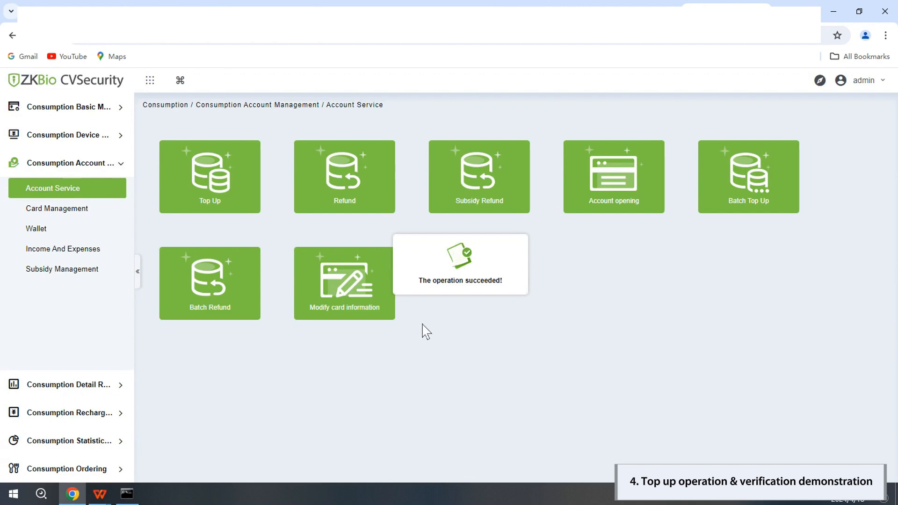
click(69, 214)
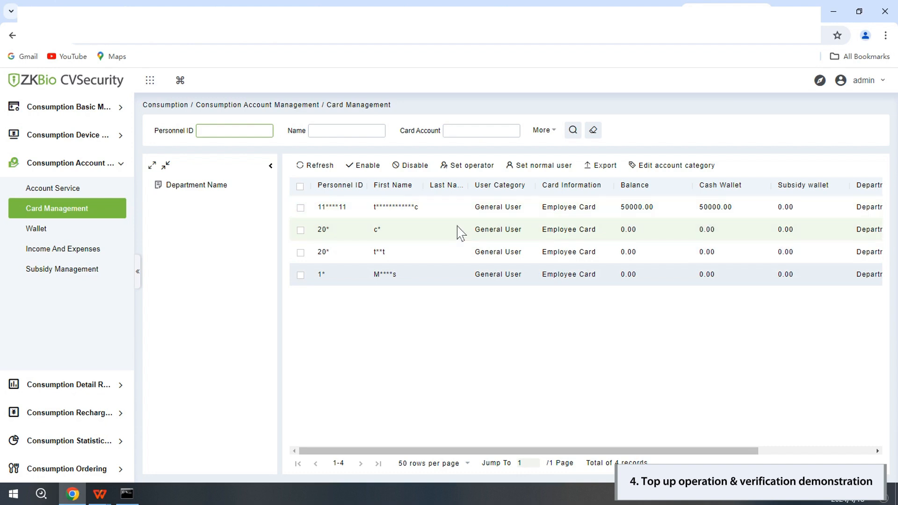
Synchronize the newly added person's information to the ProMerc-300 device in the Face Consumer Machine list.
click(78, 137)
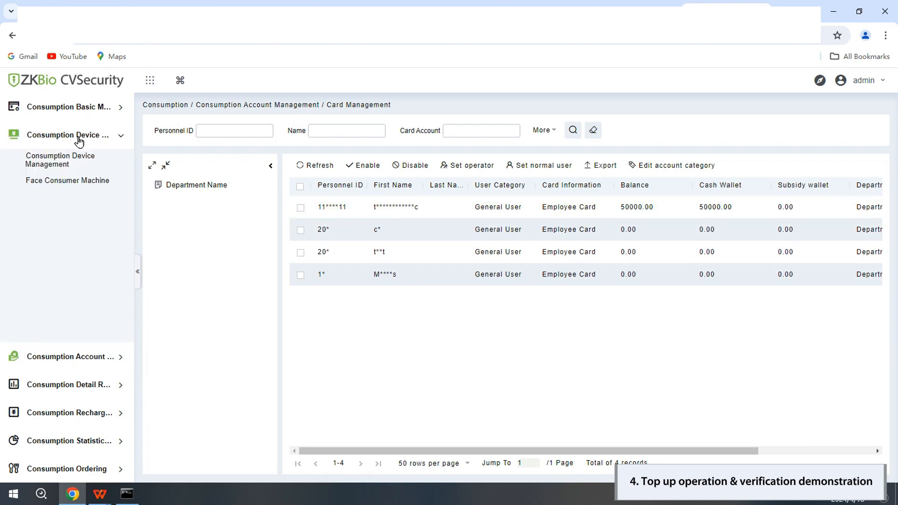
click(70, 187)
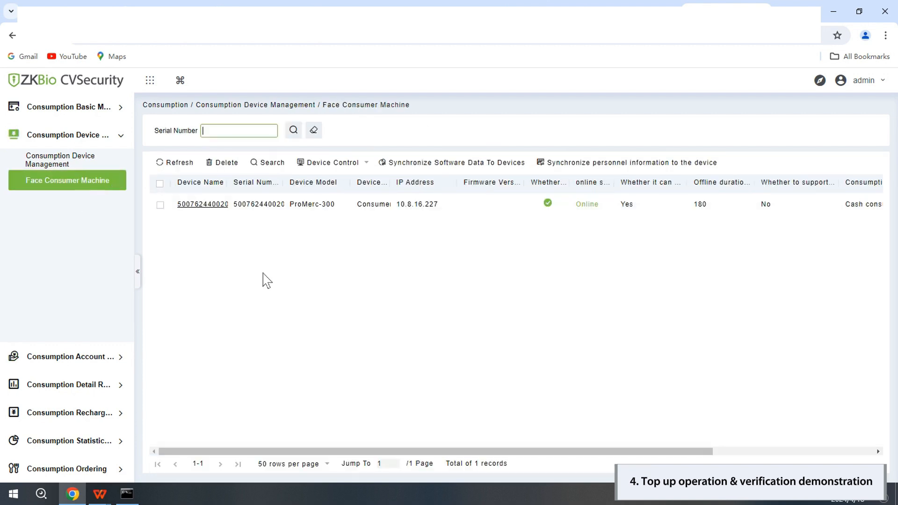
click(160, 205)
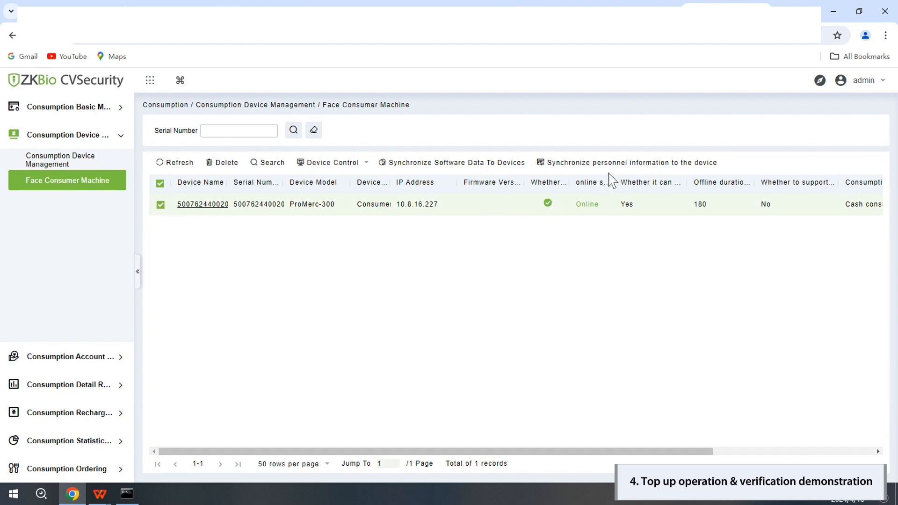
click(639, 164)
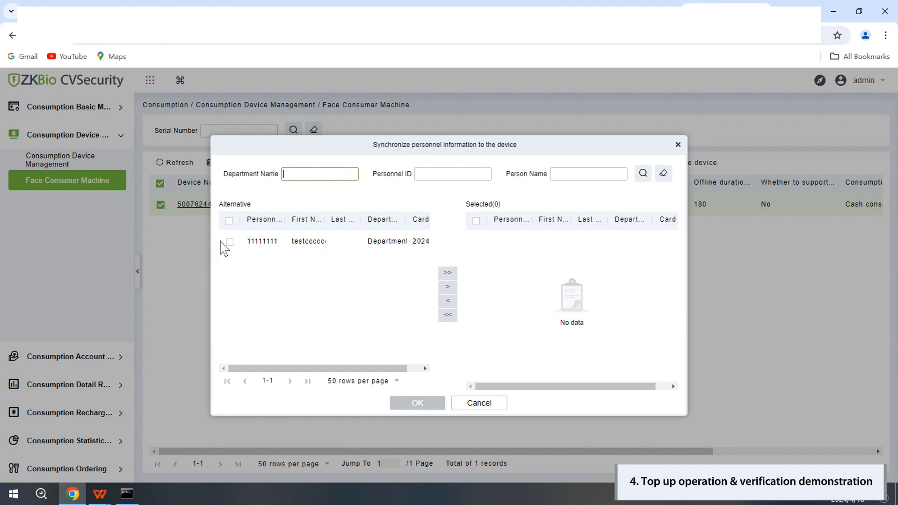
click(230, 241)
click(453, 274)
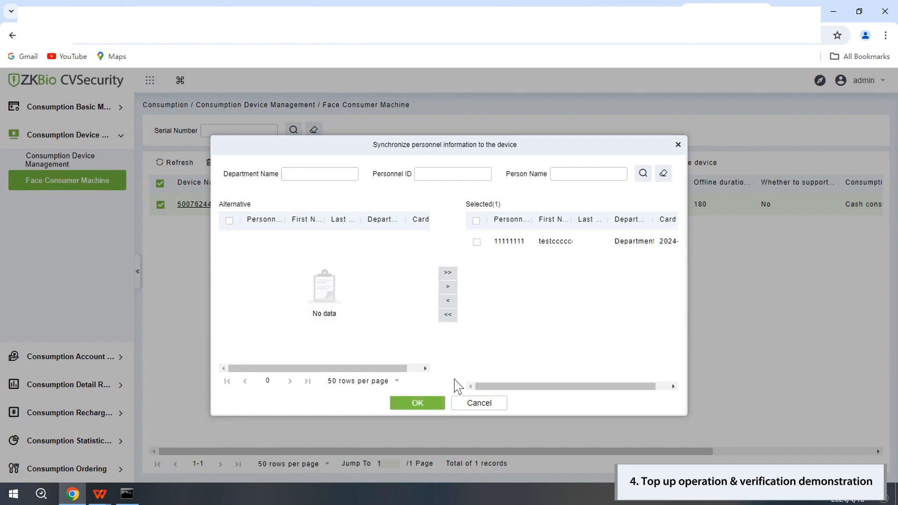
click(418, 407)
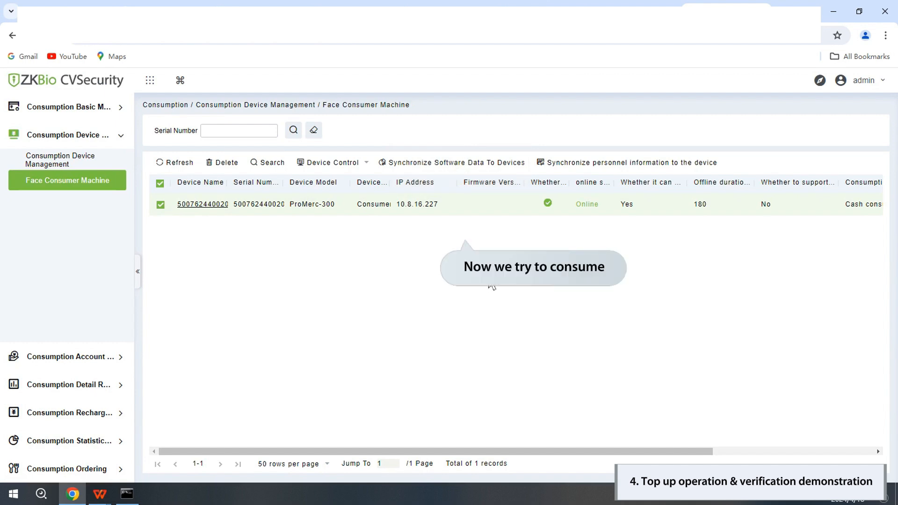
click(609, 237)
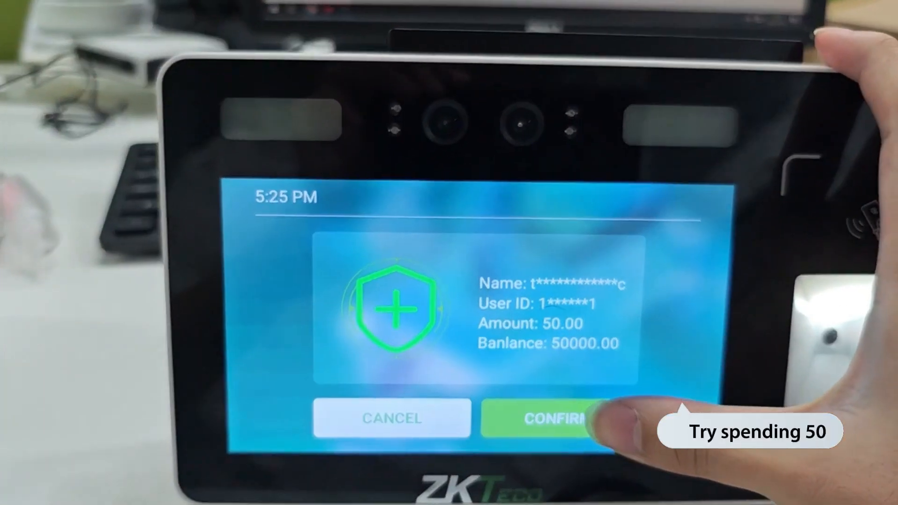
click(575, 416)
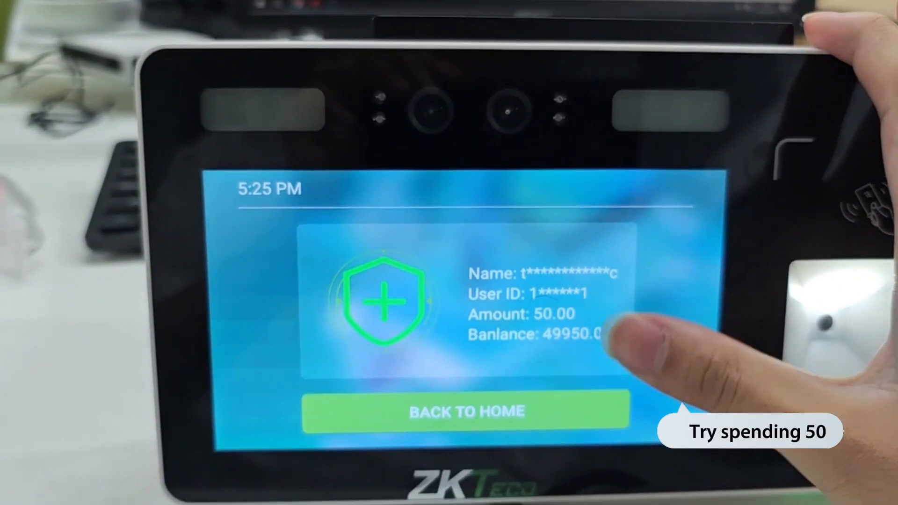
click(582, 418)
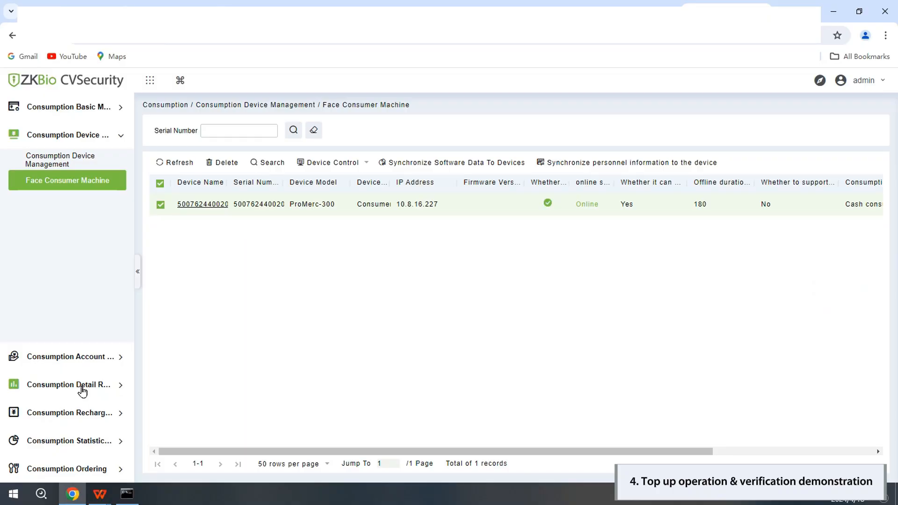
Check the newly added person's consumption record in the Consumption Detail Report, including the amount and account balance.
click(81, 385)
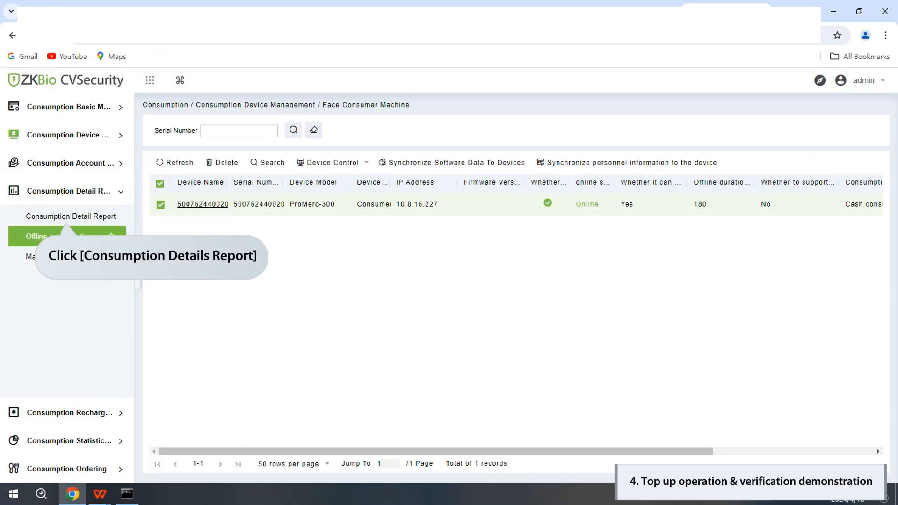
click(71, 222)
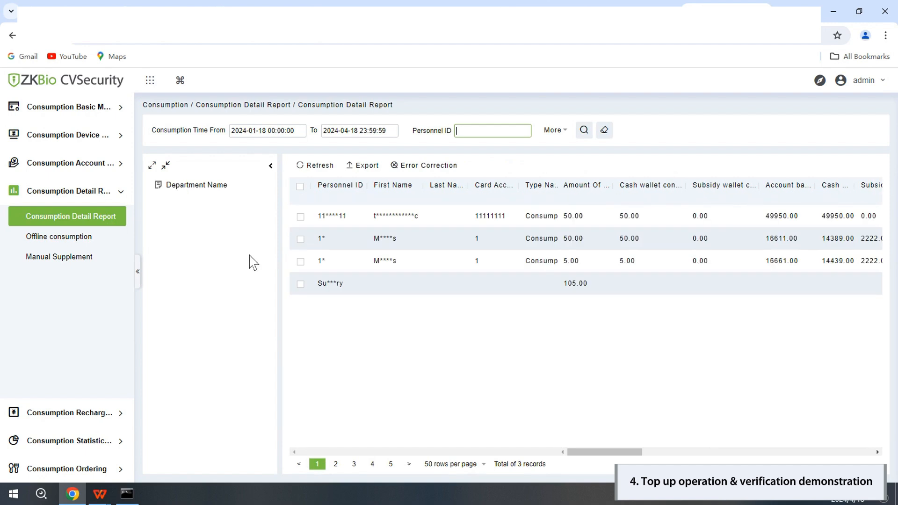